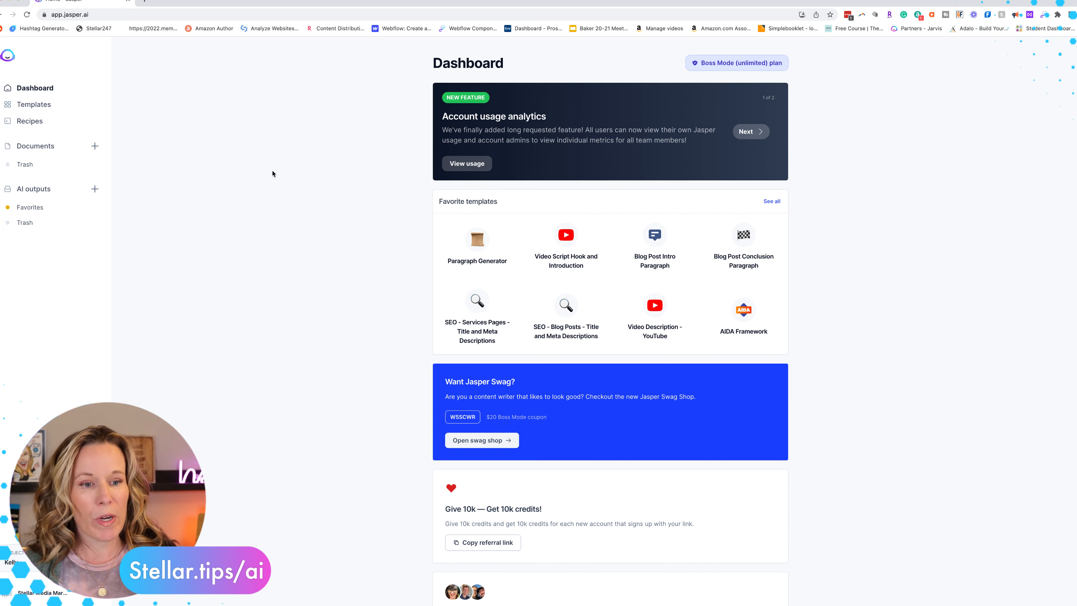
# Create a new document from scratch and run the command "Write 5 ideas for a blog about content marketing" in it
pyautogui.click(95, 146)
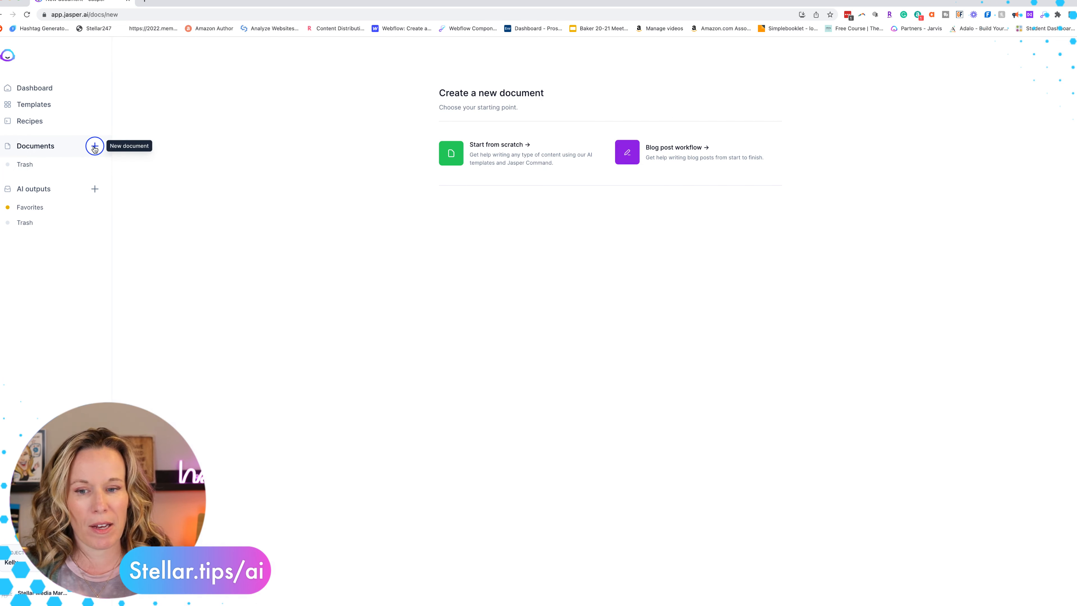
pyautogui.click(514, 162)
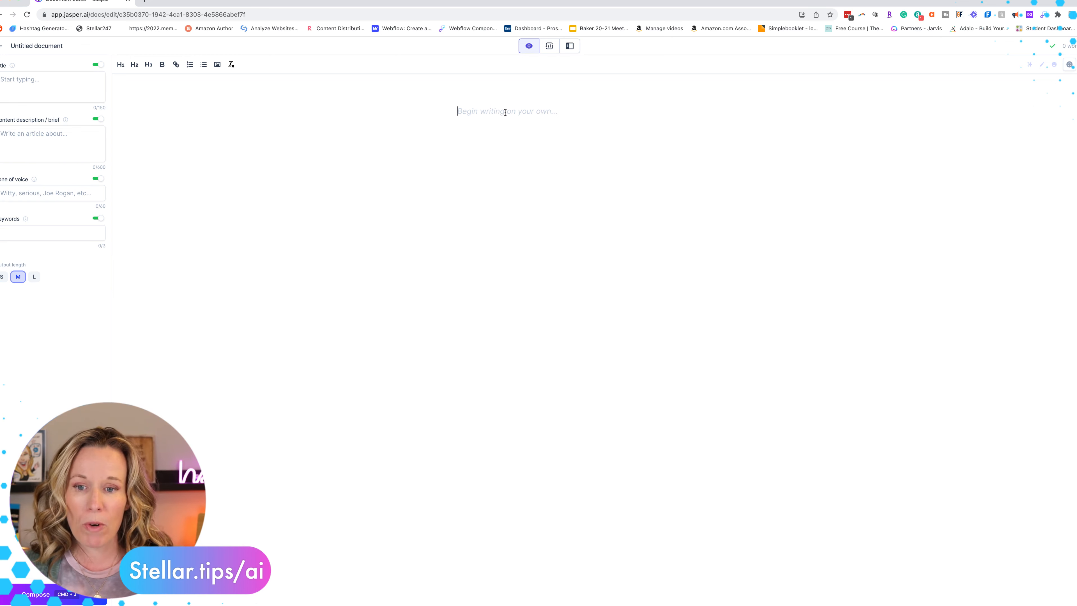
pyautogui.write('Write 5 ideas for a blog about content marketing')
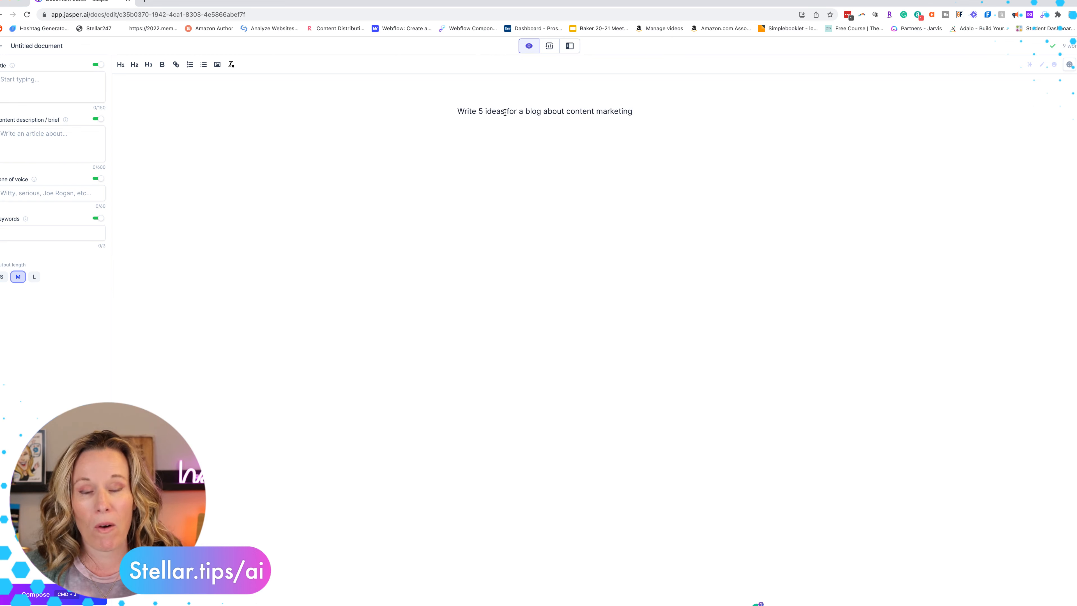
pyautogui.press('super+Return')
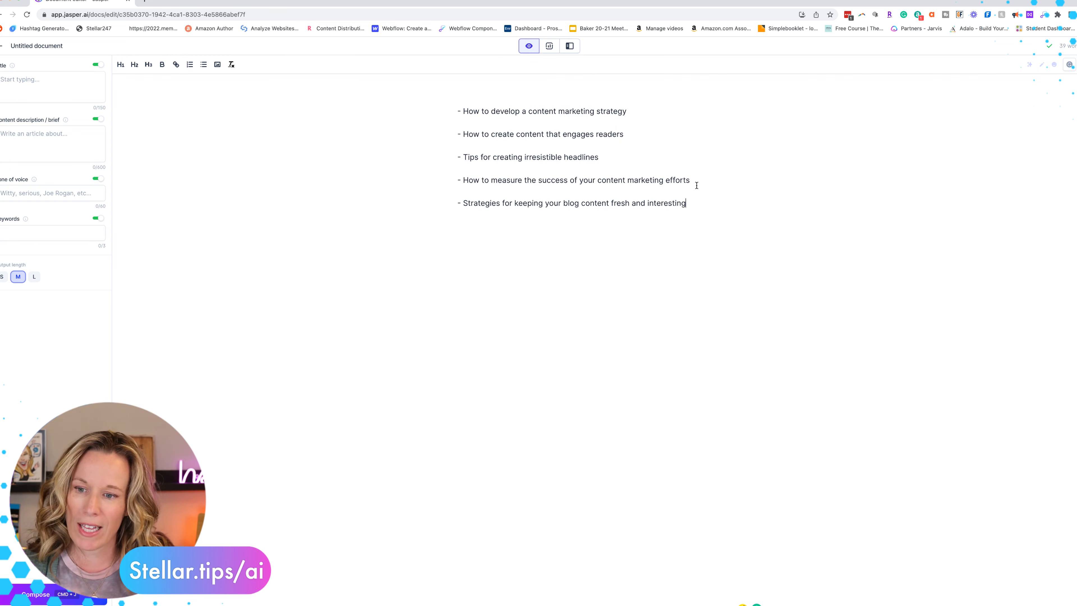
# Delete the first four blog ideas and remove the leading dash from "Strategies for keeping your blog content fresh and interesting"
pyautogui.moveTo(697, 185); pyautogui.dragTo(416, 106)
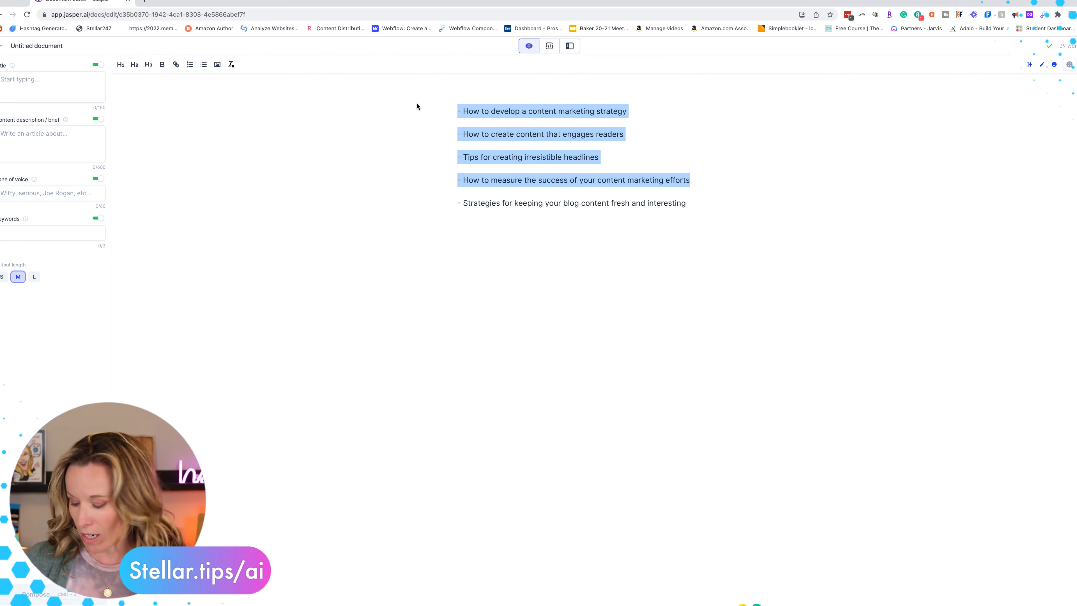
pyautogui.press('BackSpace')
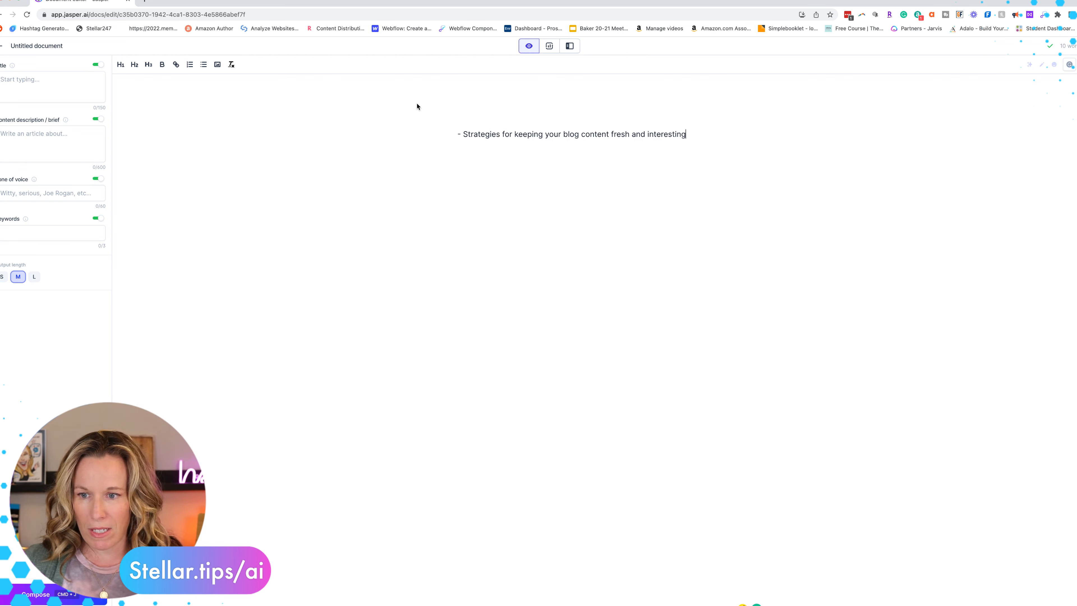
pyautogui.click(462, 134)
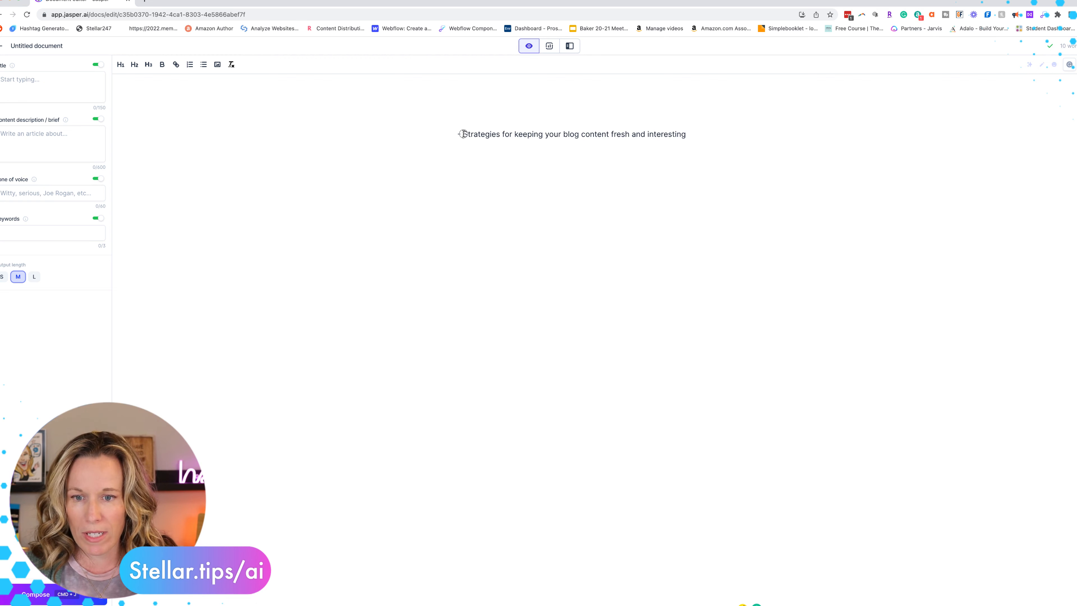
pyautogui.press('BackSpace')
pyautogui.press('BackSpace')
# Copy the remaining blog idea, "Strategies for keeping your blog content fresh and interesting", into the document's title setting
pyautogui.tripleClick(483, 132)
pyautogui.press('super+c')
pyautogui.click(44, 78)
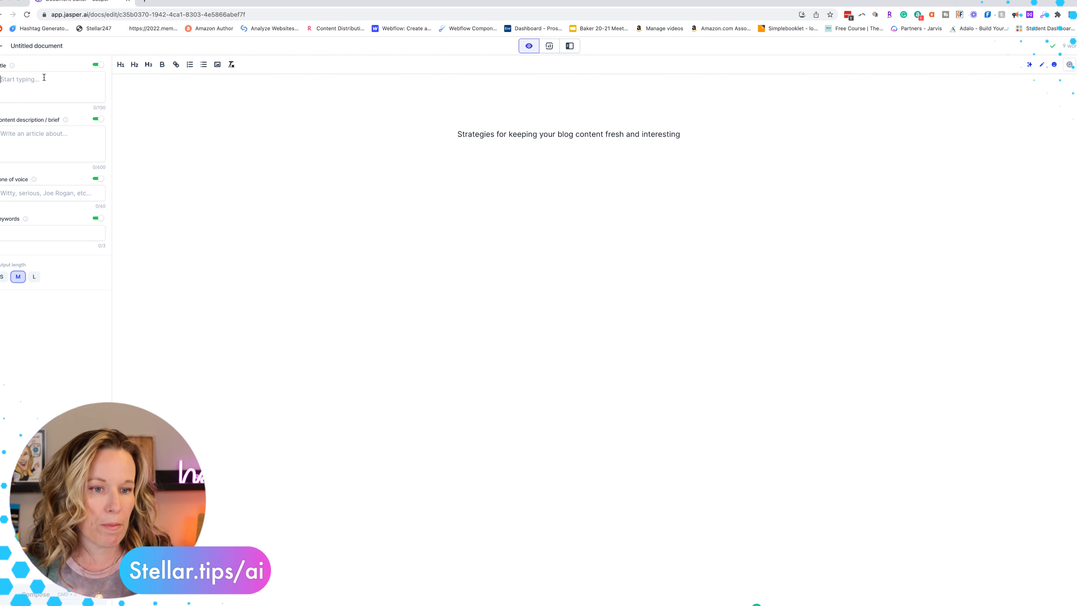
pyautogui.press('super+v')
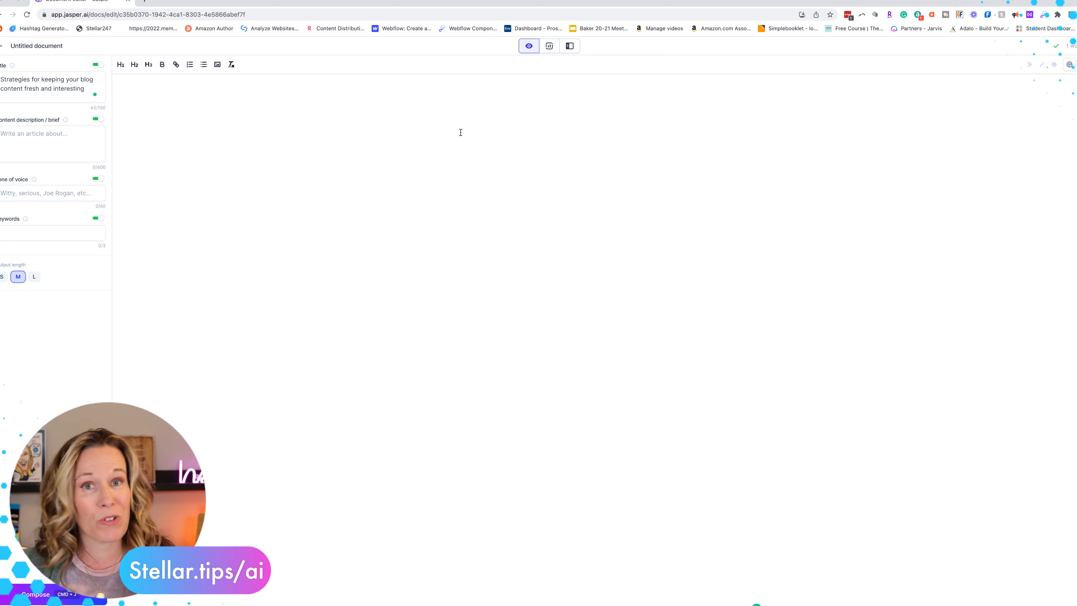
# Run "Write a content brief for Strategies for keeping your blog content fresh and interesting" and move the generated text into the content description
pyautogui.write('Write a content brief for Strategies for keeping your blog content fresh and interesting')
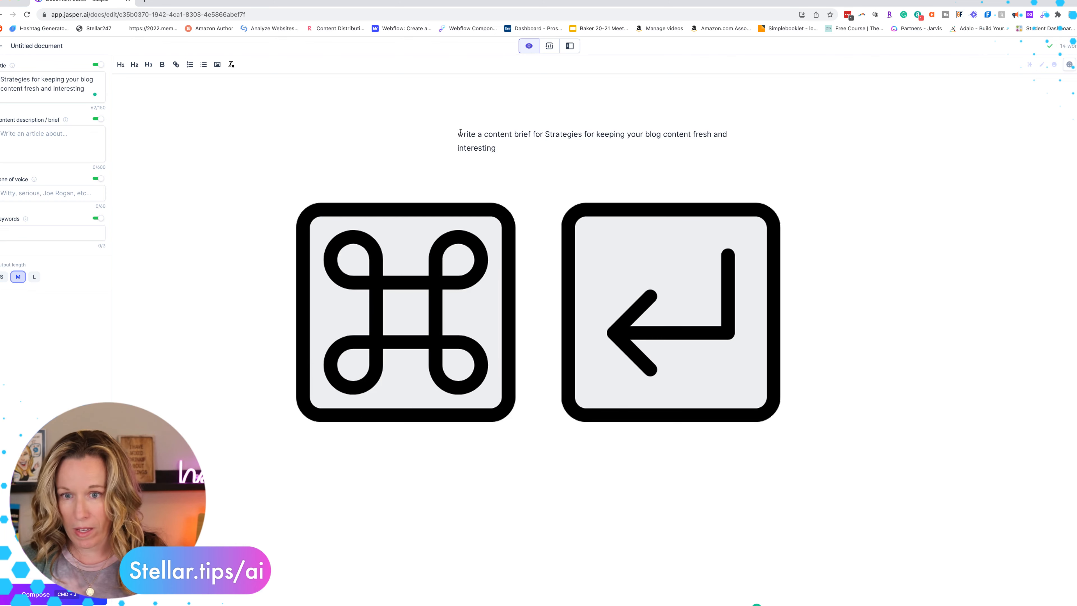
pyautogui.press('super+Return')
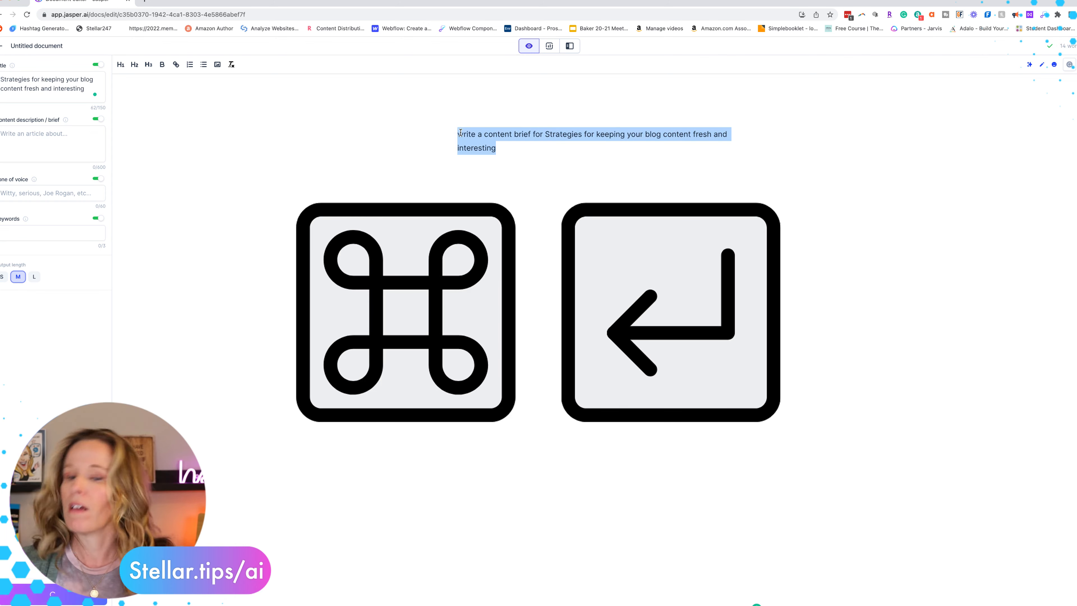
pyautogui.press('BackSpace')
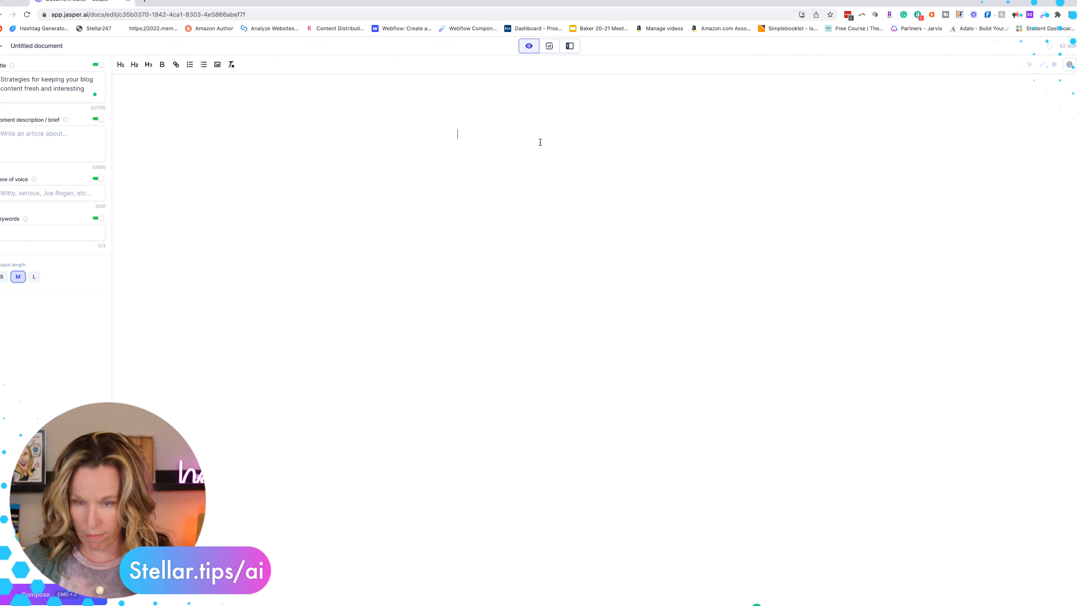
pyautogui.click(14, 135)
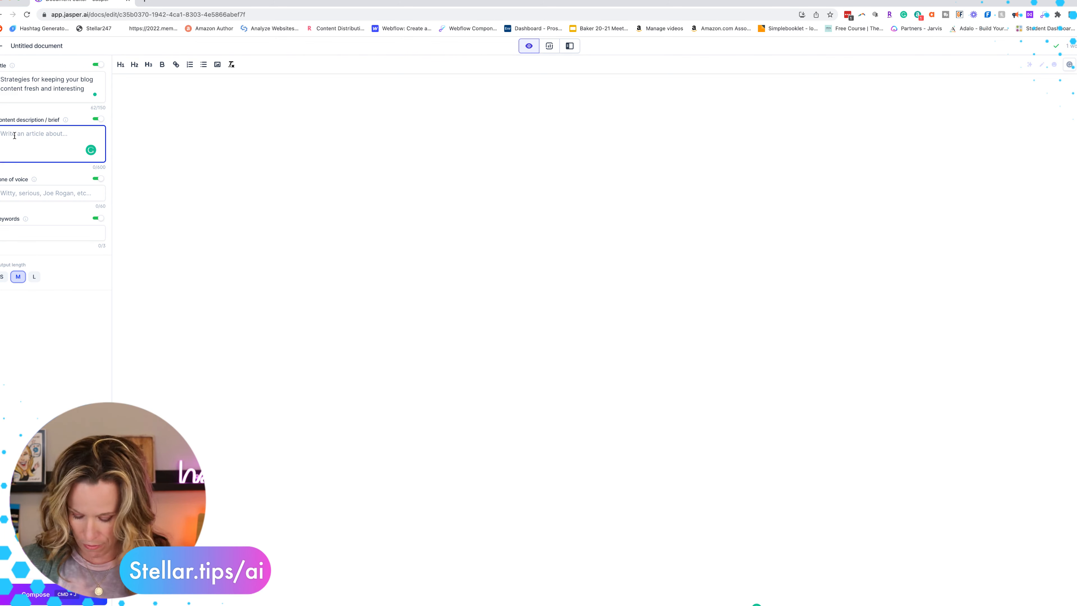
pyautogui.press('super+v')
# Generate an outline in the document with the command "Write an outline about Strategies for keeping your blog content fresh and interesting"
pyautogui.click(518, 118)
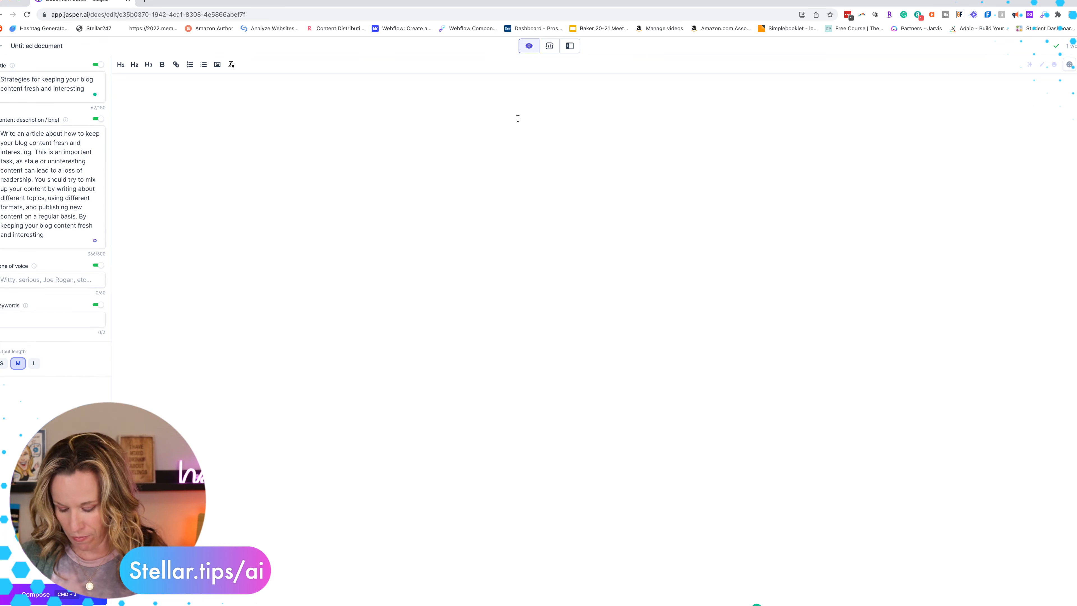
pyautogui.write('Write an outline about')
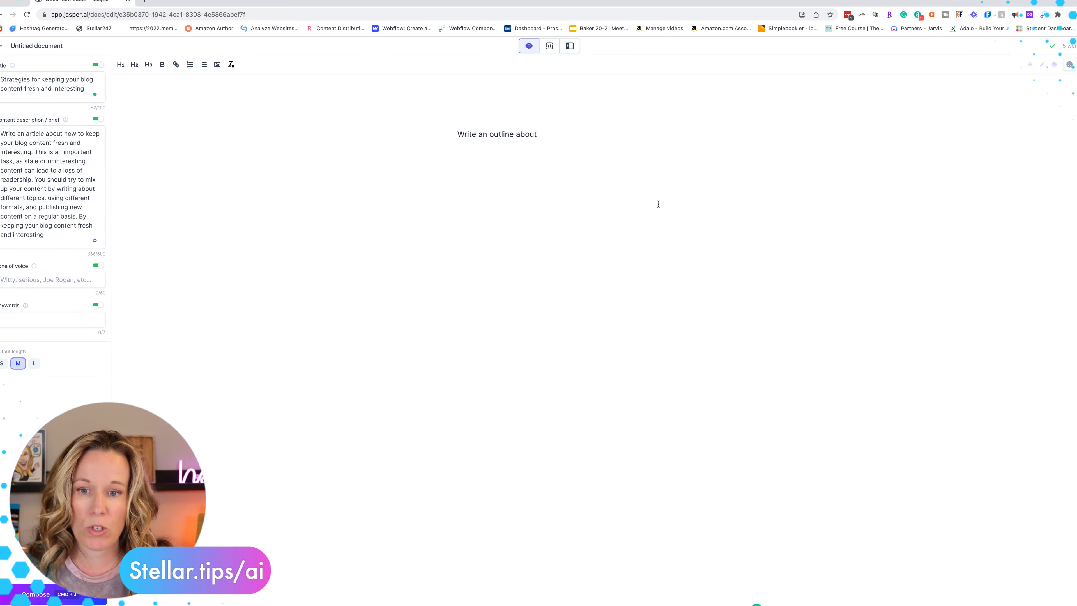
pyautogui.tripleClick(39, 80)
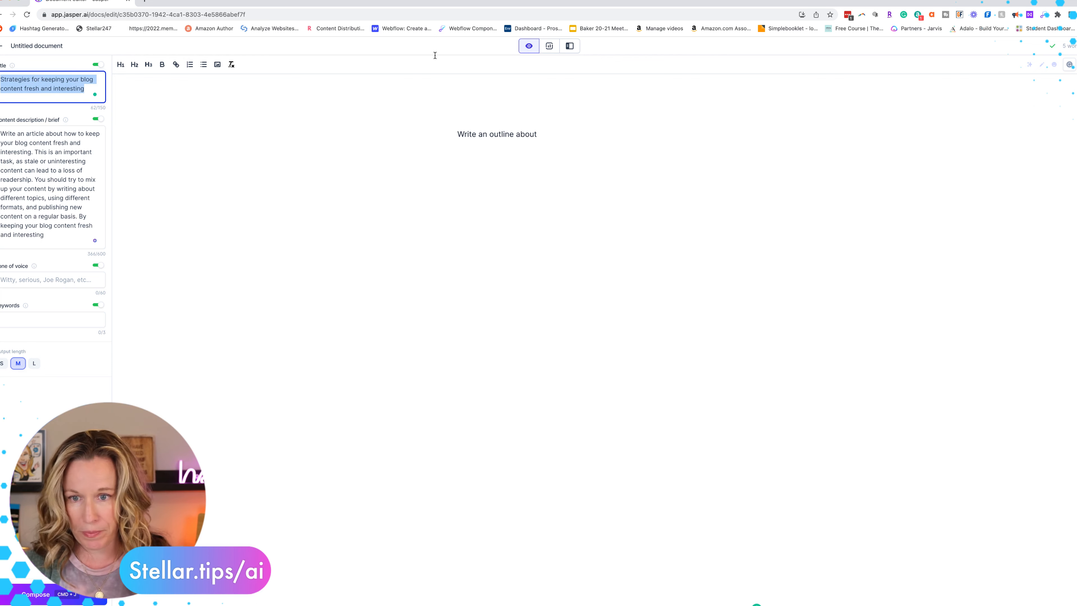
pyautogui.click(549, 133)
pyautogui.press('super+v')
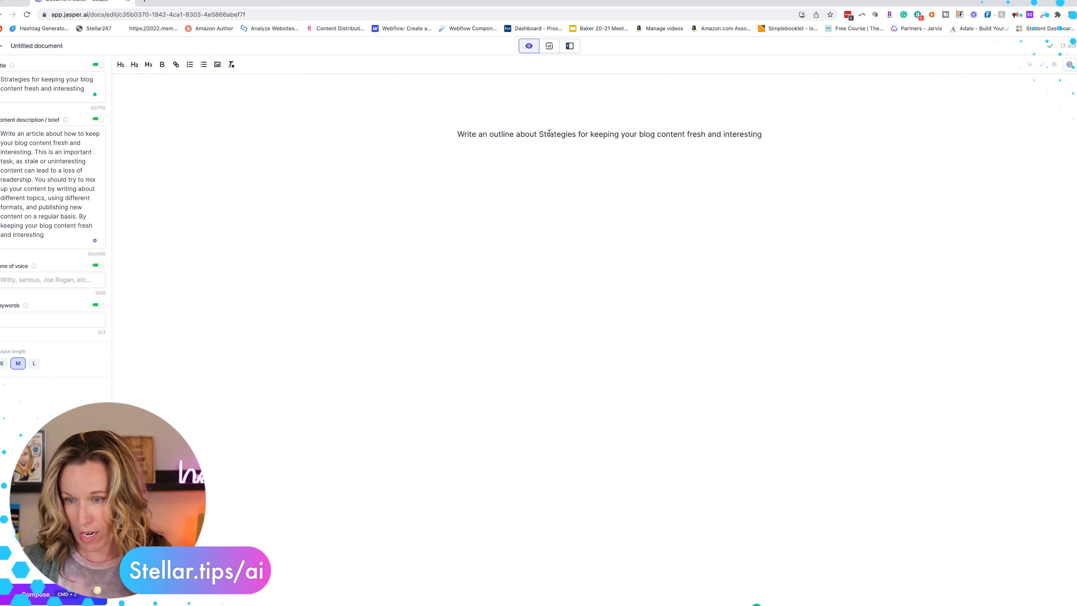
pyautogui.press('super+Return')
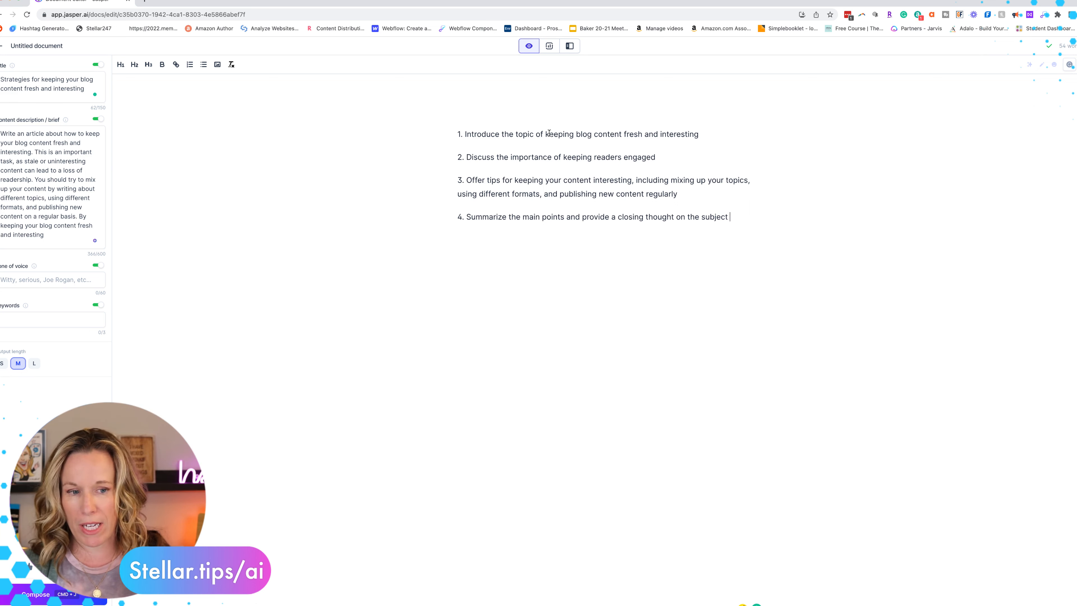
pyautogui.click(755, 217)
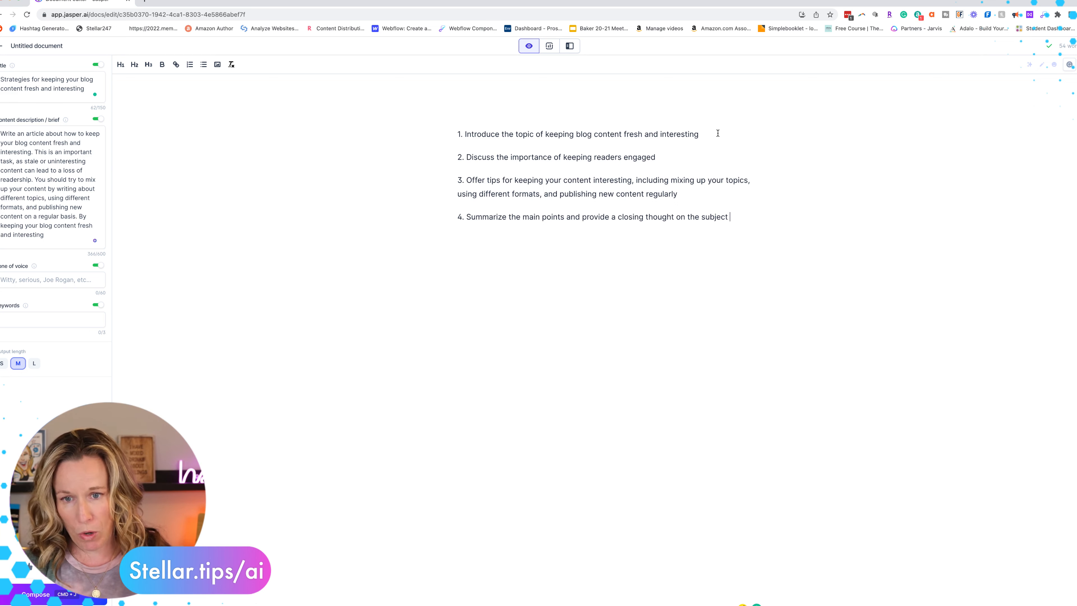
# In Power mode, generate Paragraph Generator content from outline point 1, "Introduce the topic of keeping blog content fresh and interesting"
pyautogui.moveTo(716, 133); pyautogui.dragTo(462, 135)
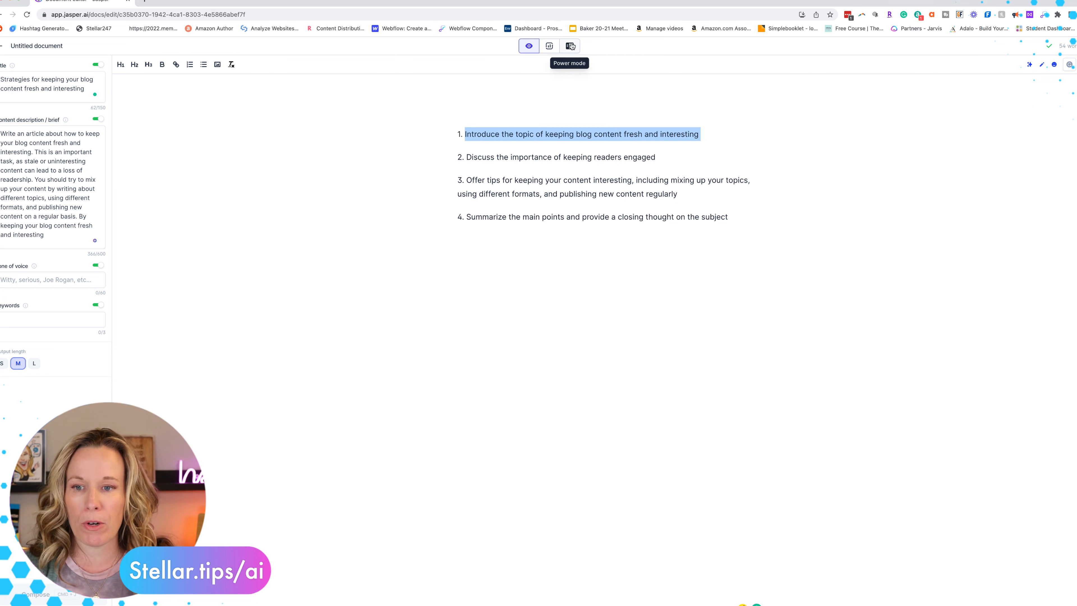
pyautogui.click(567, 52)
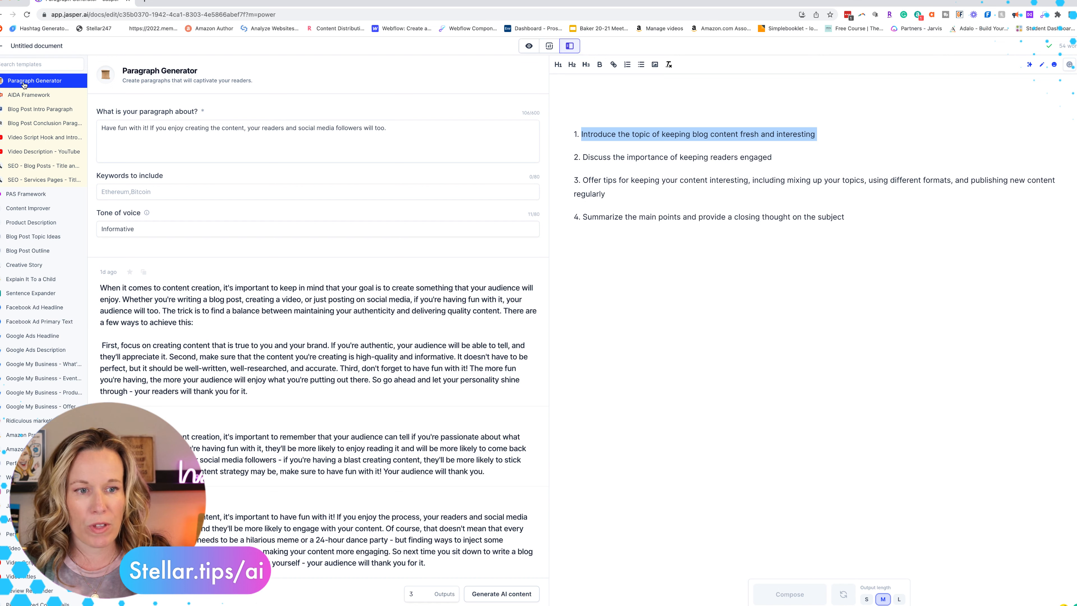
pyautogui.click(147, 129)
pyautogui.hotkey('ctrl', 'a')
pyautogui.press('BackSpace')
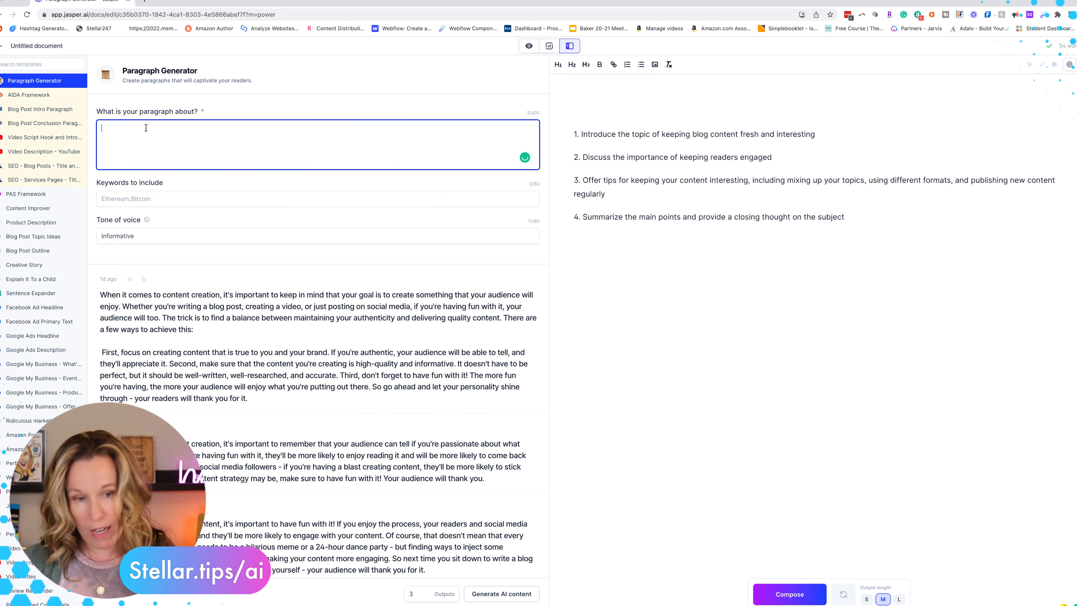
pyautogui.hotkey('ctrl', 'v')
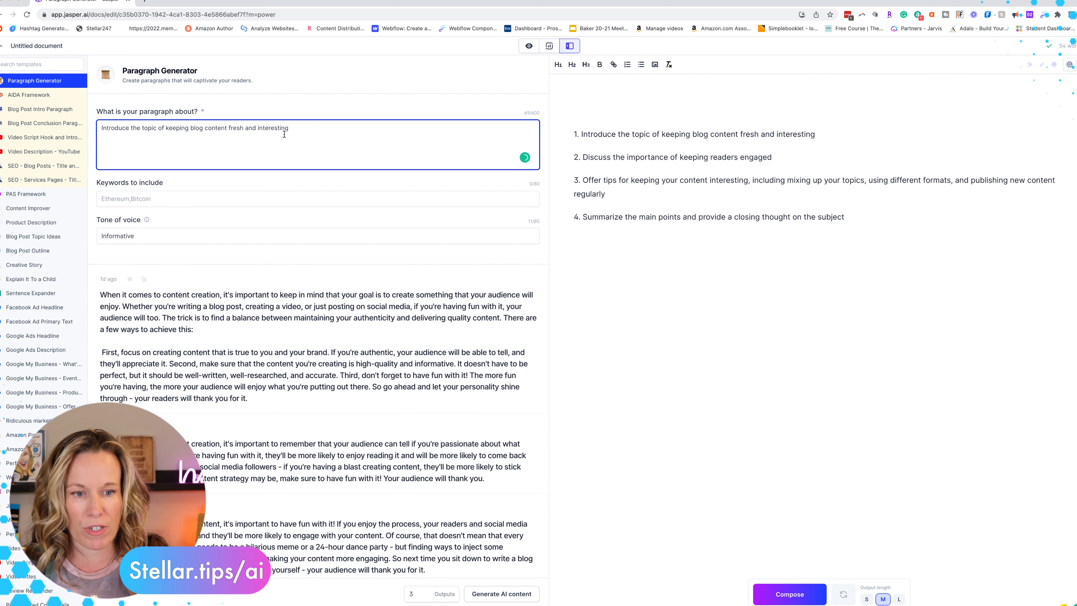
pyautogui.doubleClick(122, 235)
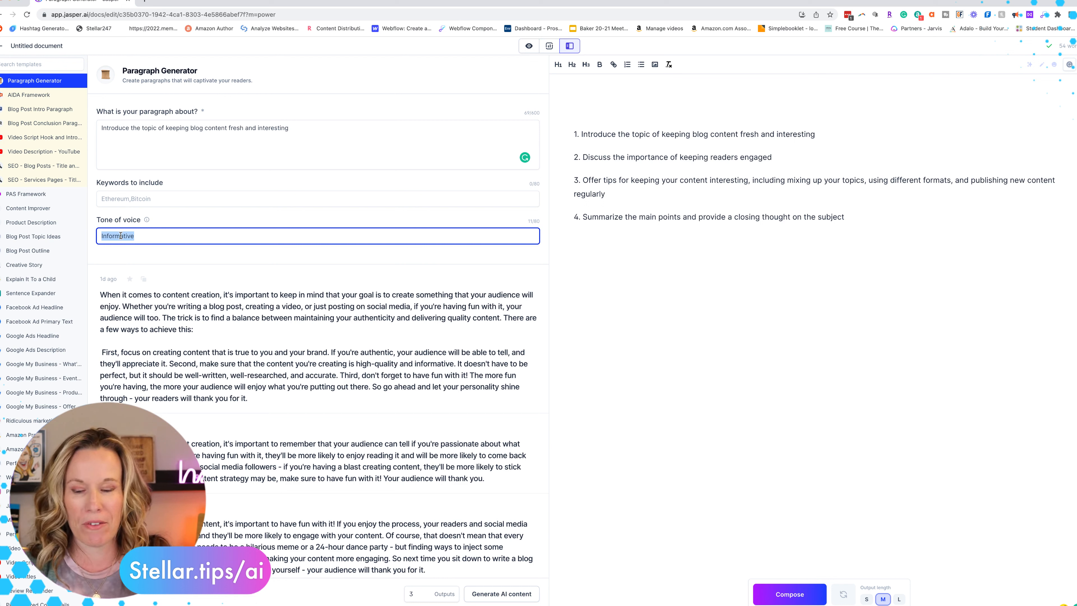
pyautogui.click(486, 595)
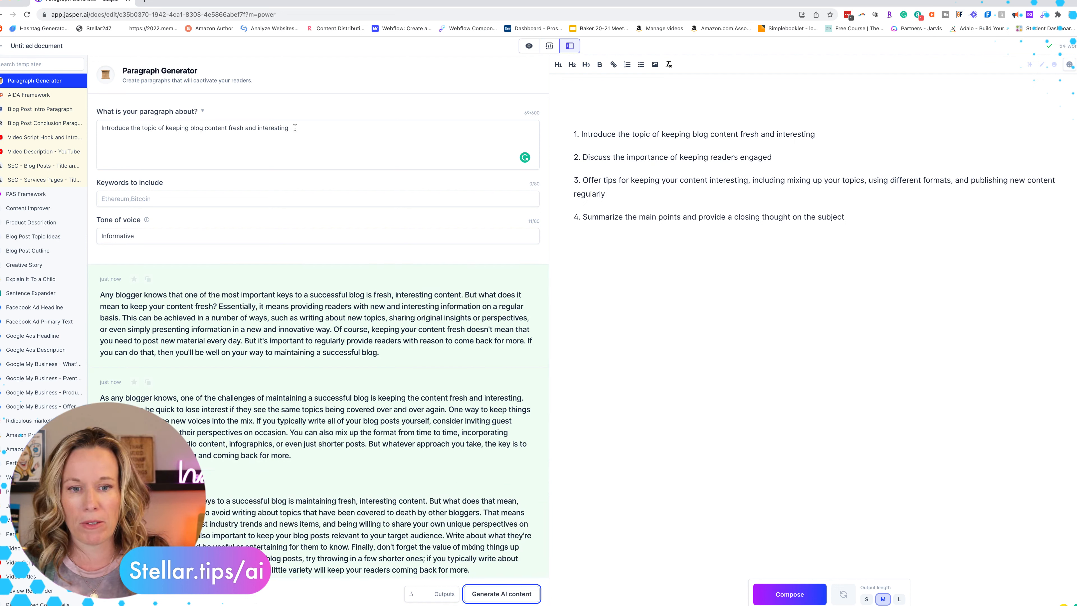
# Copy the generated paragraph starting "Any blogger knows that one of the most important keys" and paste it over outline point 1 in the document
pyautogui.click(295, 128)
pyautogui.scroll(-4, 535, 324)
pyautogui.click(535, 324)
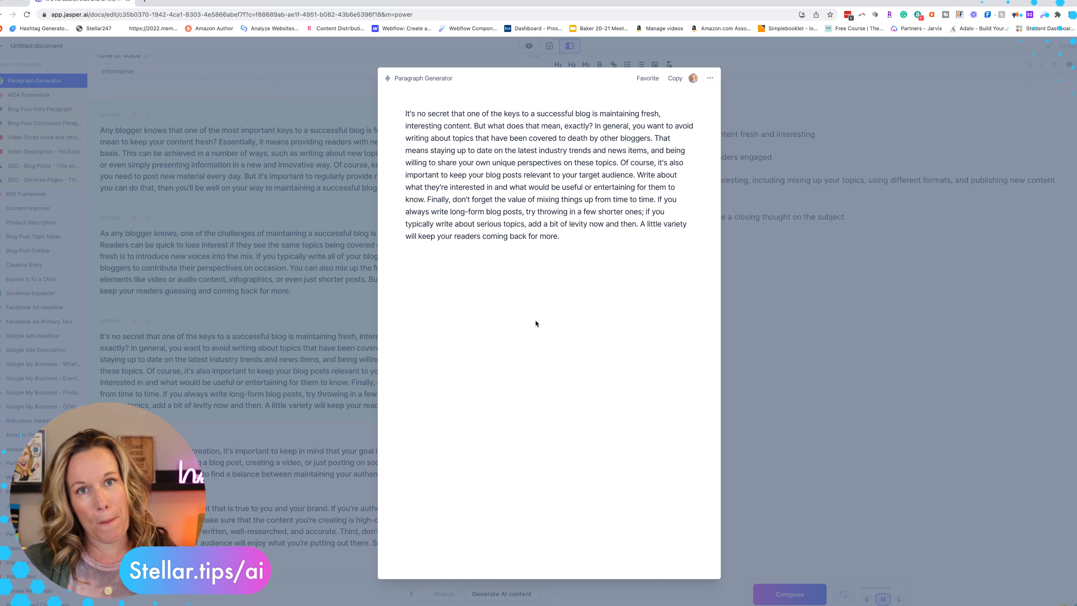
pyautogui.click(248, 152)
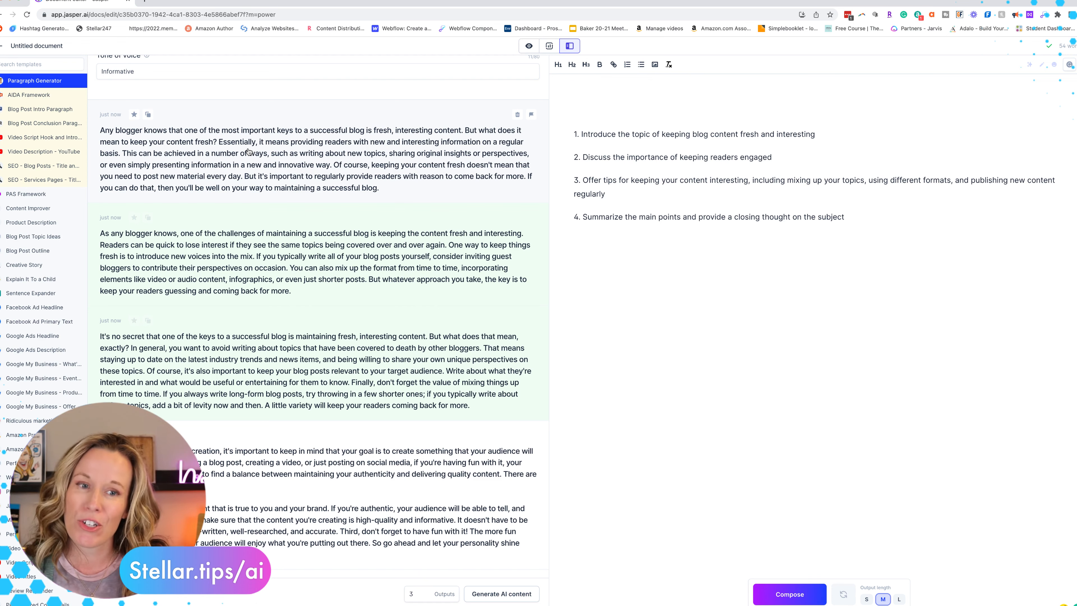
pyautogui.click(248, 152)
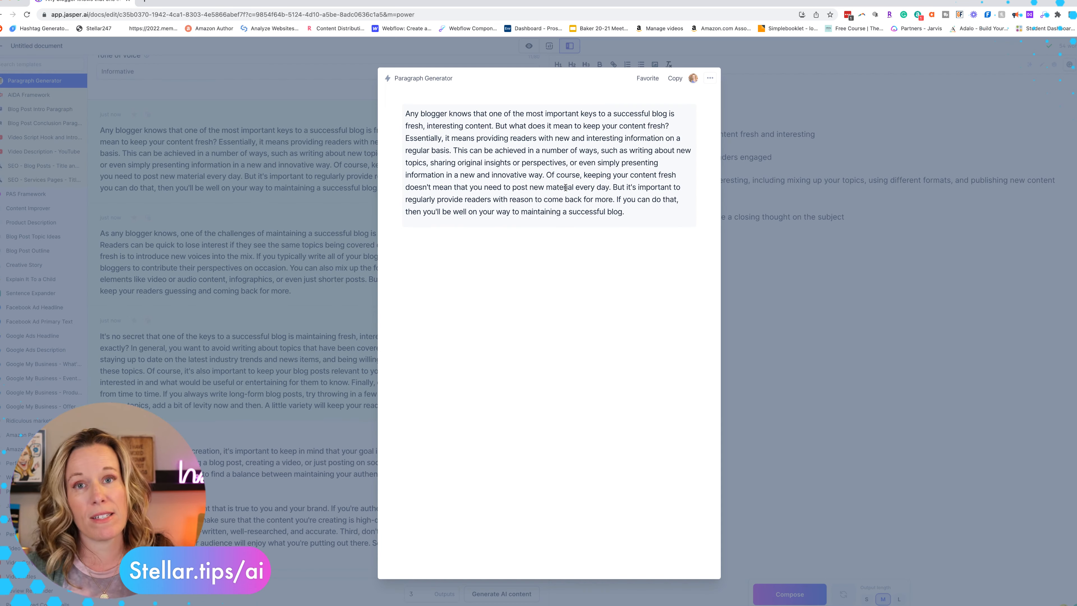
pyautogui.click(675, 78)
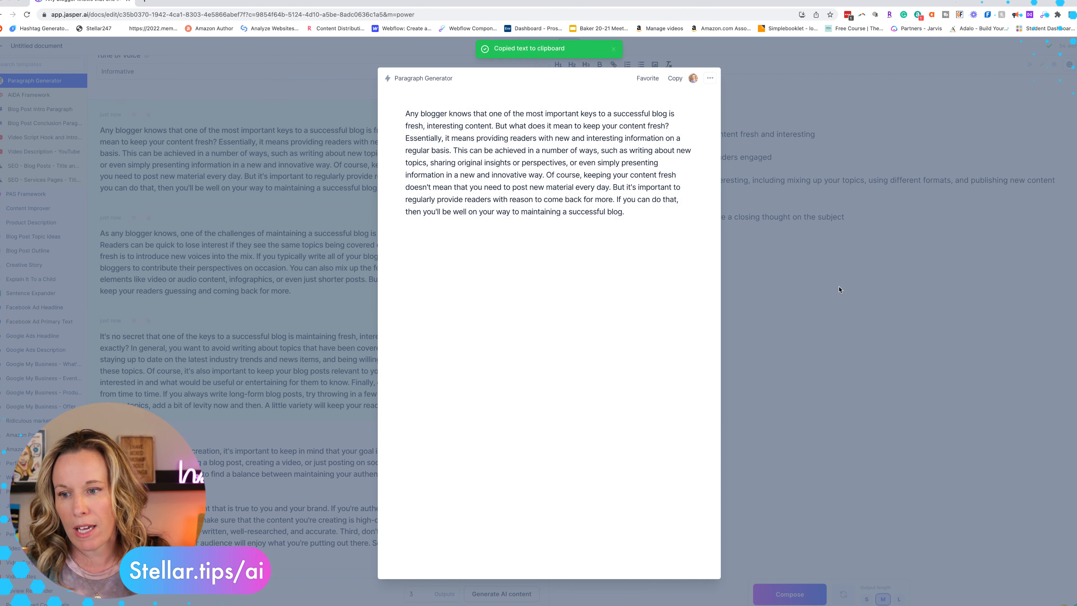
pyautogui.click(830, 285)
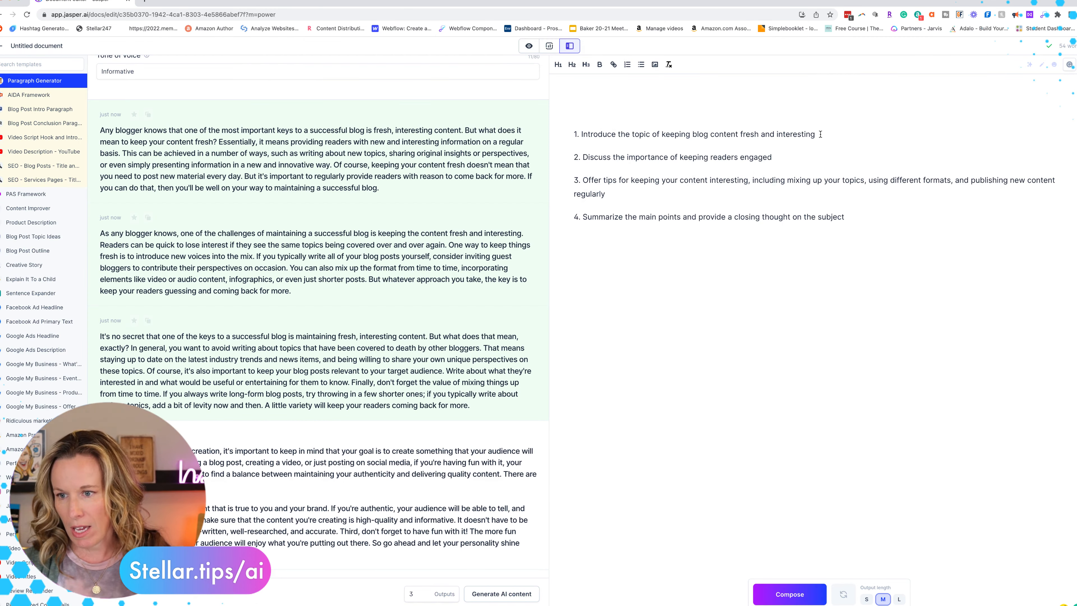
pyautogui.moveTo(816, 134); pyautogui.dragTo(572, 134)
pyautogui.press('super+v')
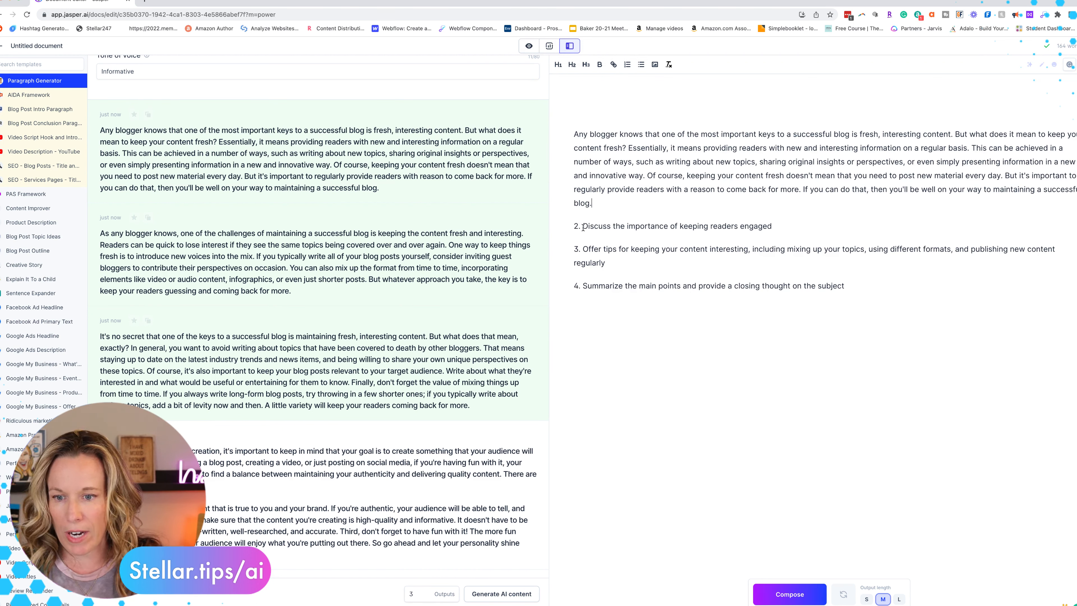
# Generate Paragraph Generator content from outline point 2, "Discuss the importance of keeping readers engaged", with the tone of voice set to witty
pyautogui.moveTo(584, 227); pyautogui.dragTo(787, 228)
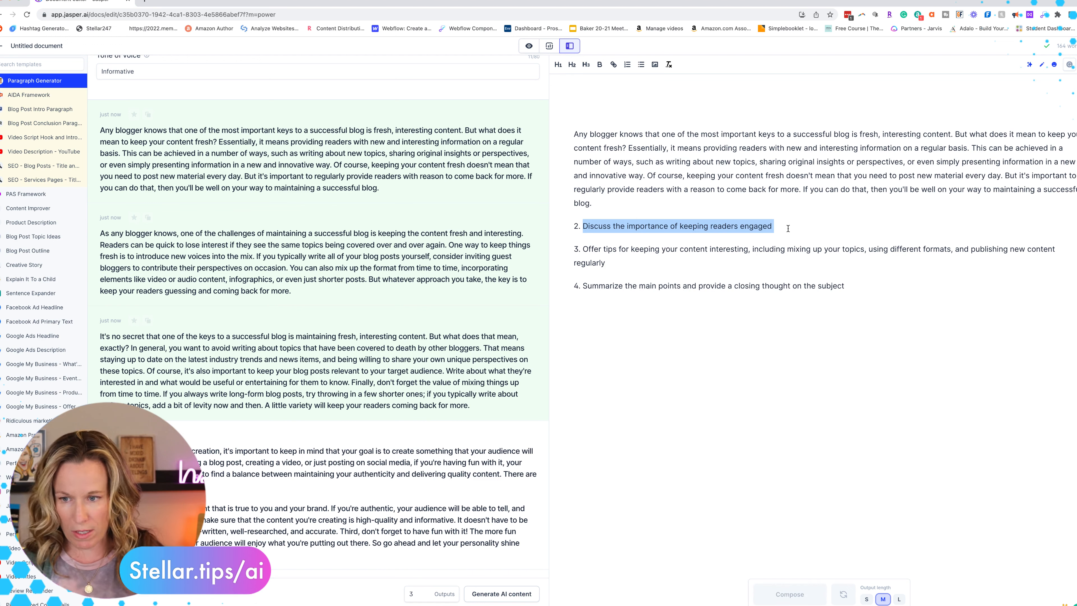
pyautogui.scroll(4, 128, 89)
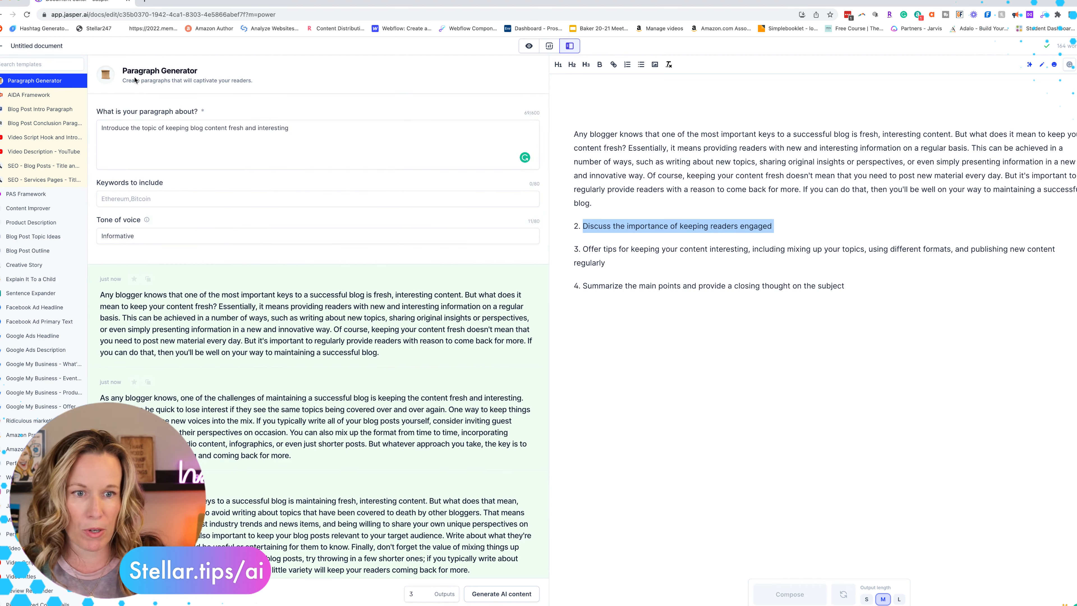
pyautogui.tripleClick(164, 131)
pyautogui.hotkey('ctrl', 'v')
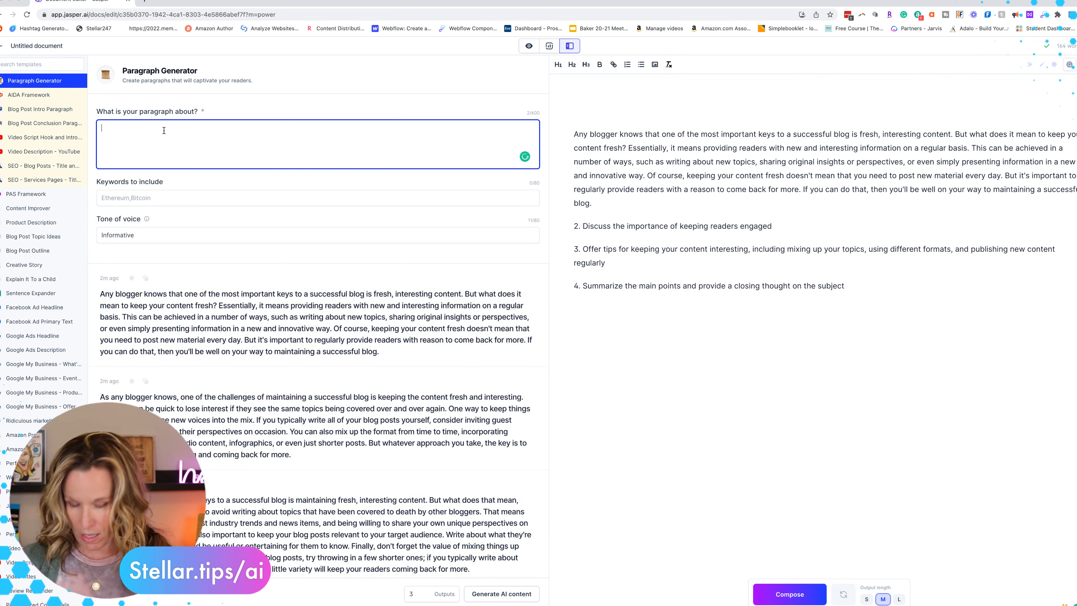
pyautogui.tripleClick(135, 238)
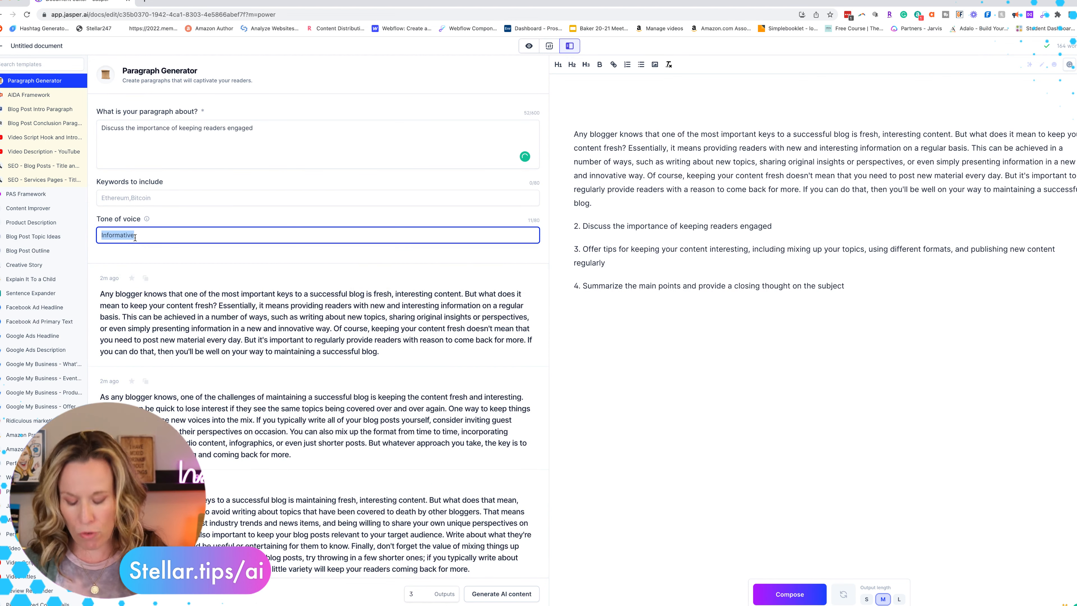
pyautogui.write('witty')
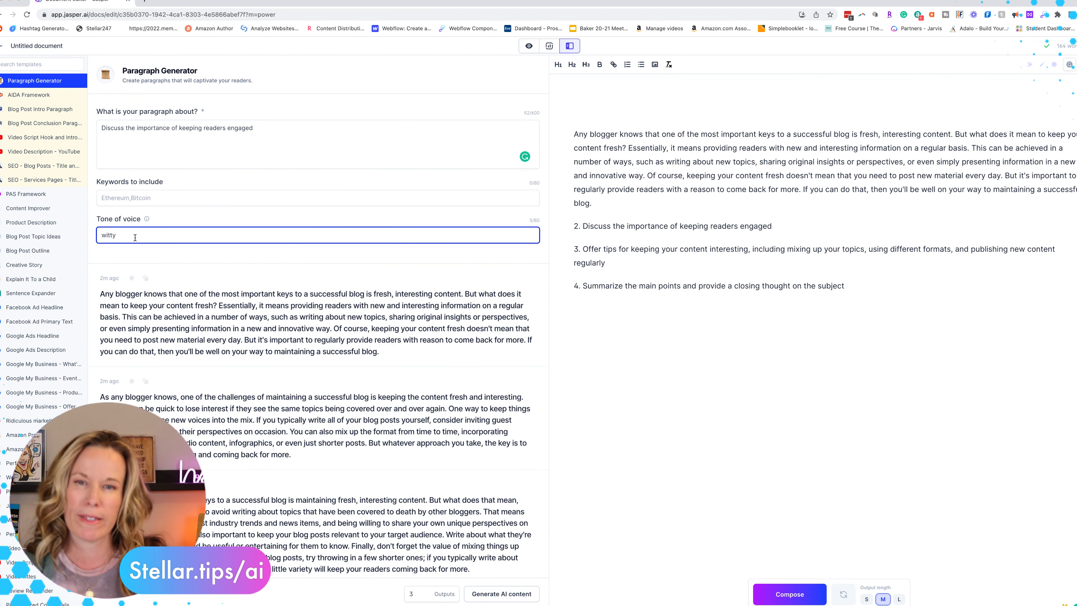
pyautogui.click(506, 593)
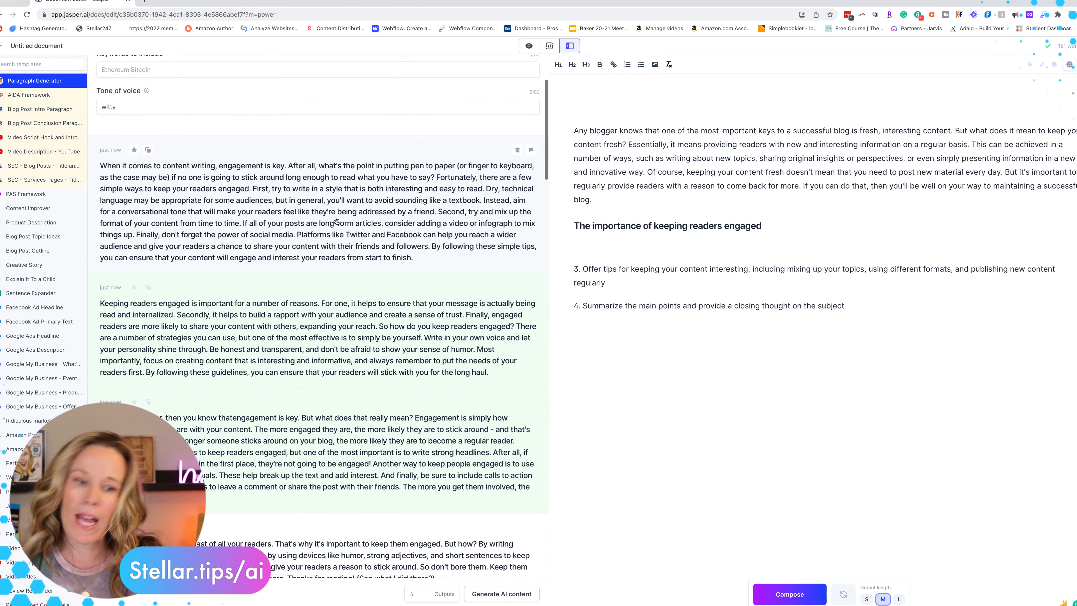
# Copy the generated paragraph "When it comes to content writing" beneath the heading "The importance of keeping readers engaged", splitting it before "First", "Second" and "Finally"
pyautogui.click(337, 221)
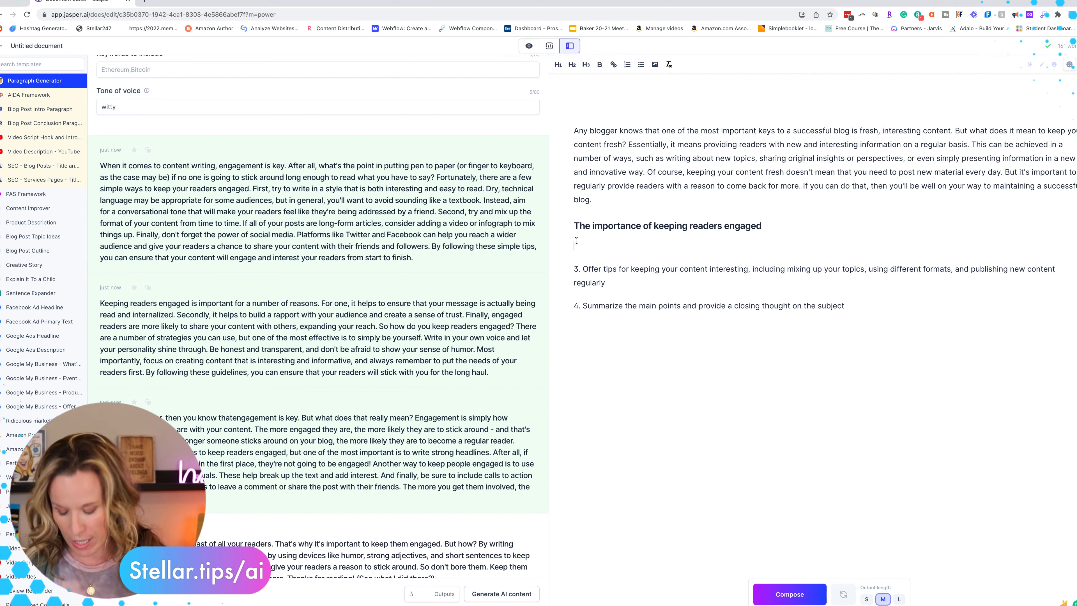
pyautogui.hotkey('ctrl', 'v')
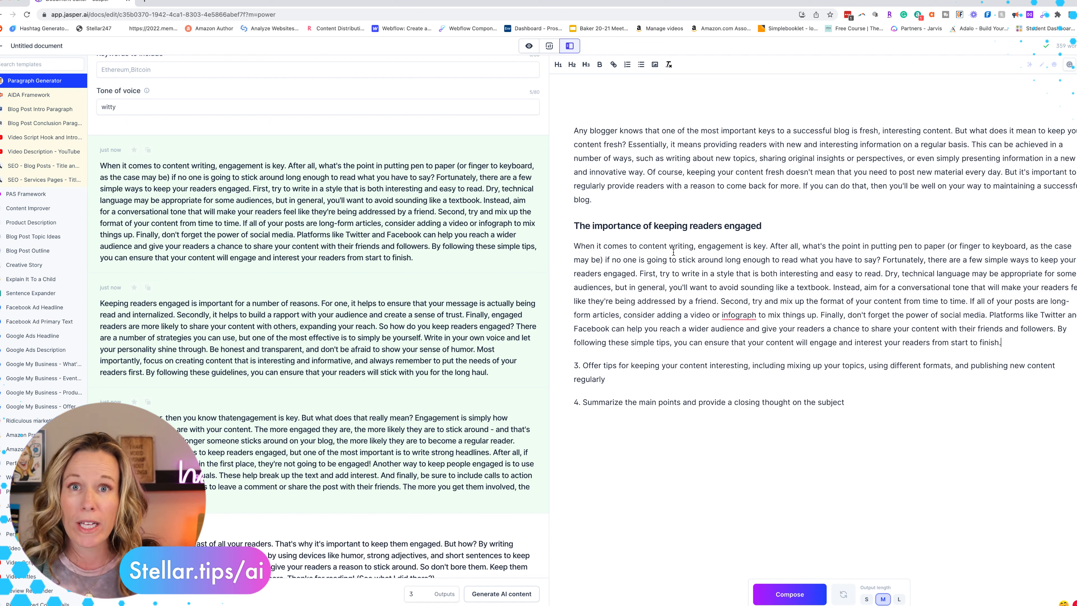
pyautogui.click(640, 273)
pyautogui.press('Return')
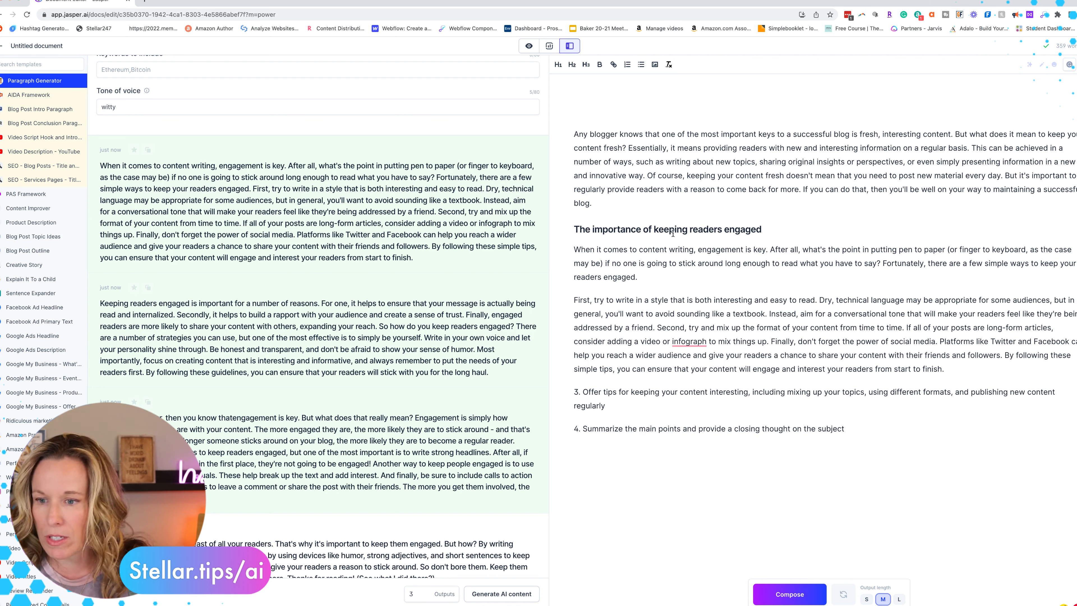
pyautogui.click(657, 327)
pyautogui.press('Return')
pyautogui.click(682, 365)
pyautogui.press('Return')
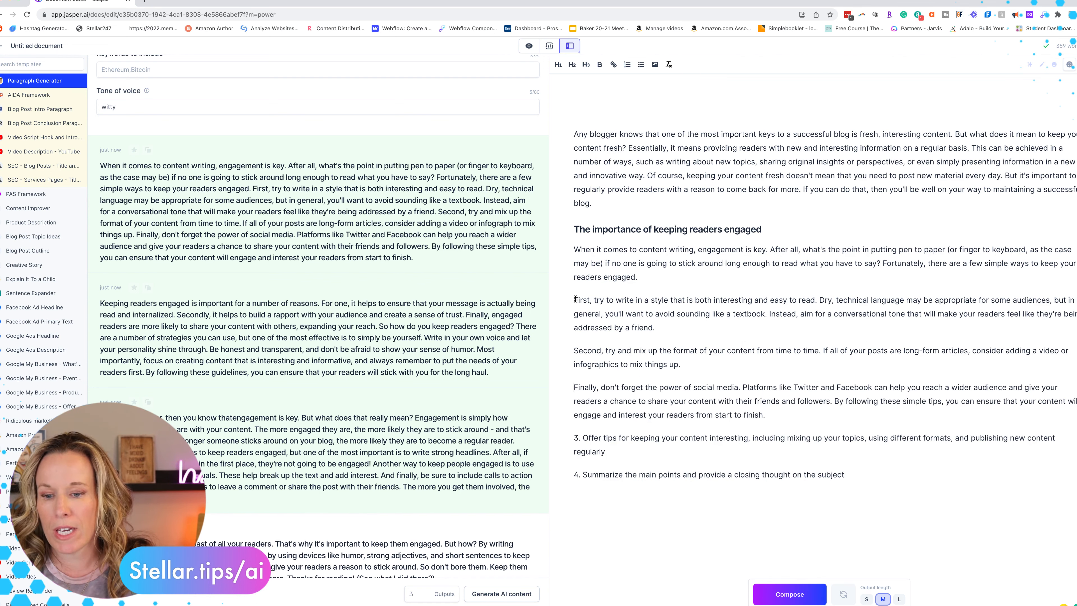
# Format the "First", "Second" and "Finally" paragraphs as a bulleted list and cut the closing sentence starting "By following these simple tips"
pyautogui.moveTo(574, 300); pyautogui.dragTo(765, 415)
pyautogui.click(641, 65)
pyautogui.moveTo(849, 386); pyautogui.dragTo(853, 402)
pyautogui.press('super+x')
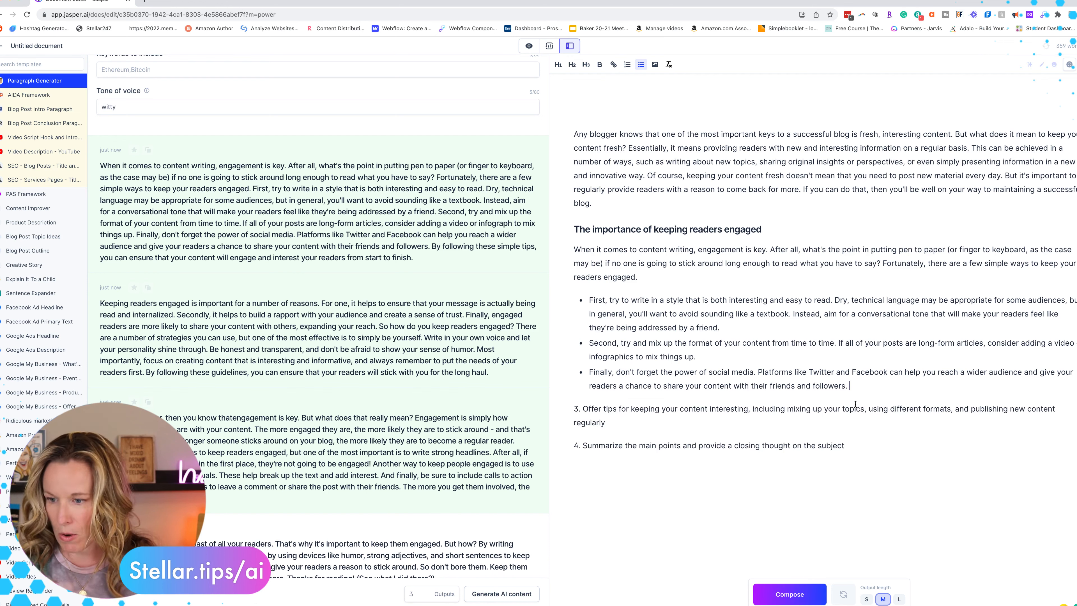
# End the bulleted list with an empty line below it and switch from Power mode to the document view with the content brief
pyautogui.press('Return')
pyautogui.press('Return')
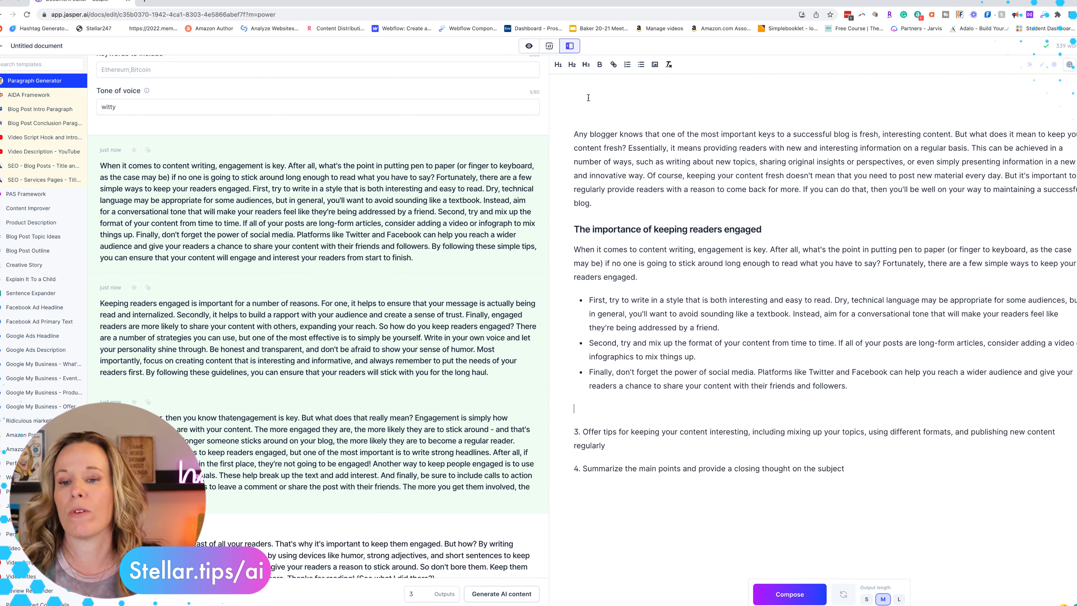
pyautogui.click(529, 47)
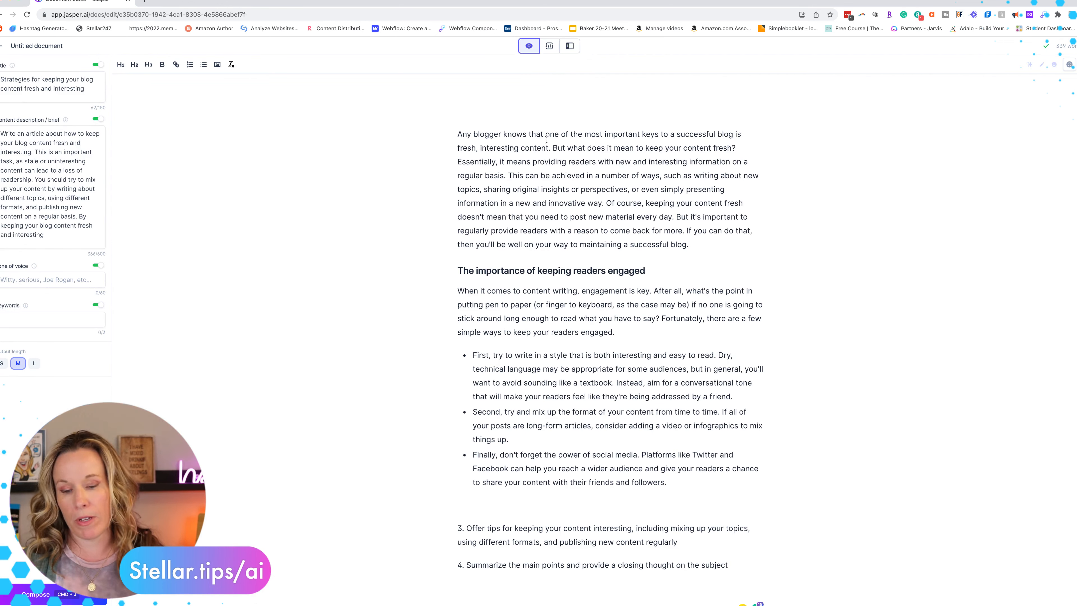